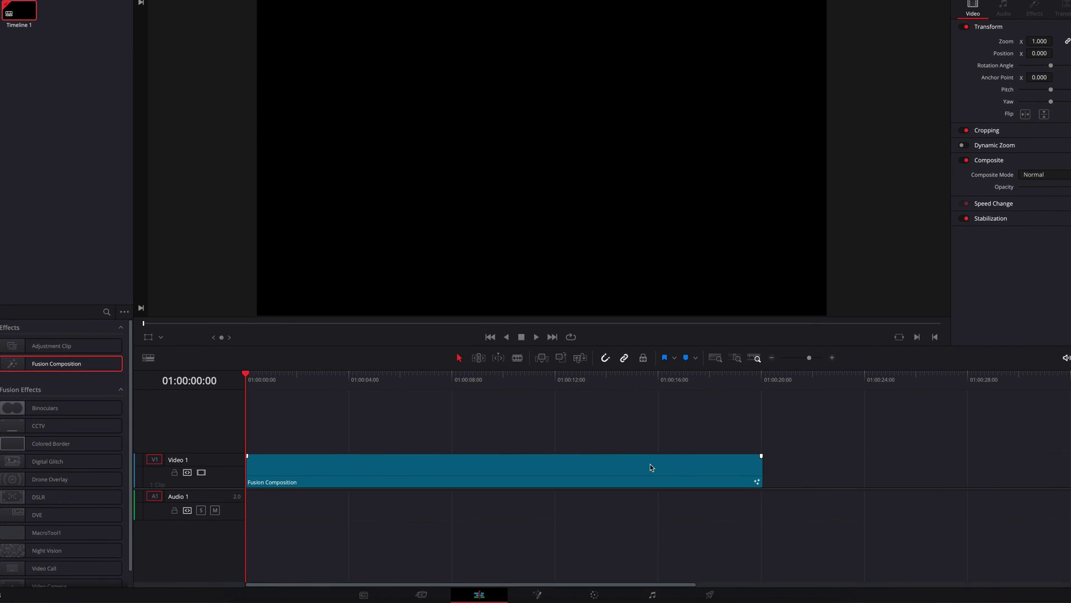
Step: Switch to the Fusion page for the Fusion Composition clip on the timeline
left_click(537, 595)
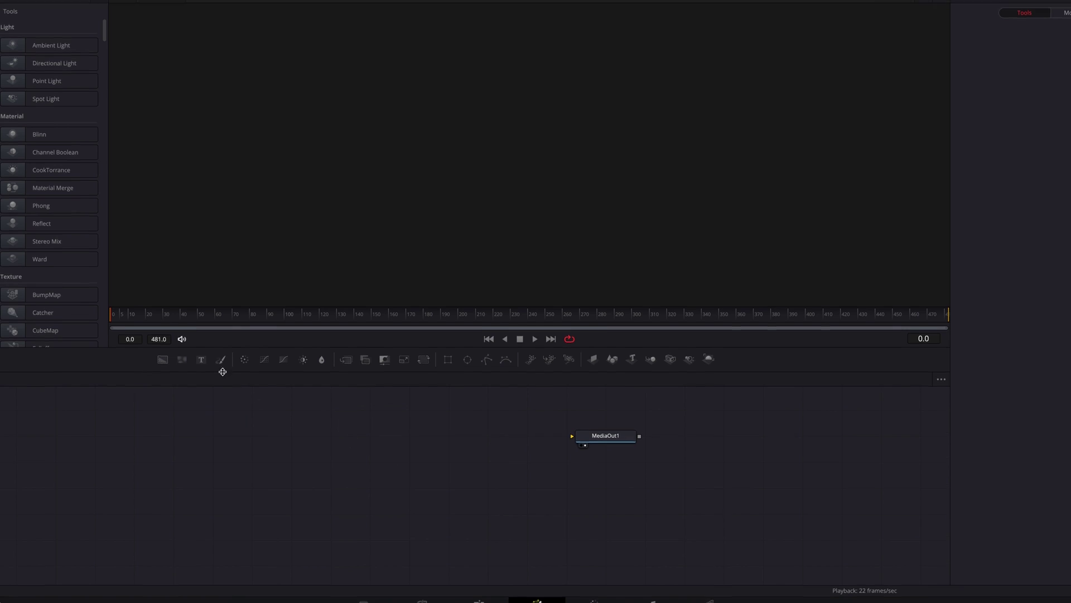
Step: Add a Text1 node to the node graph, connected into MediaOut1
left_click_drag(202, 377, 572, 453)
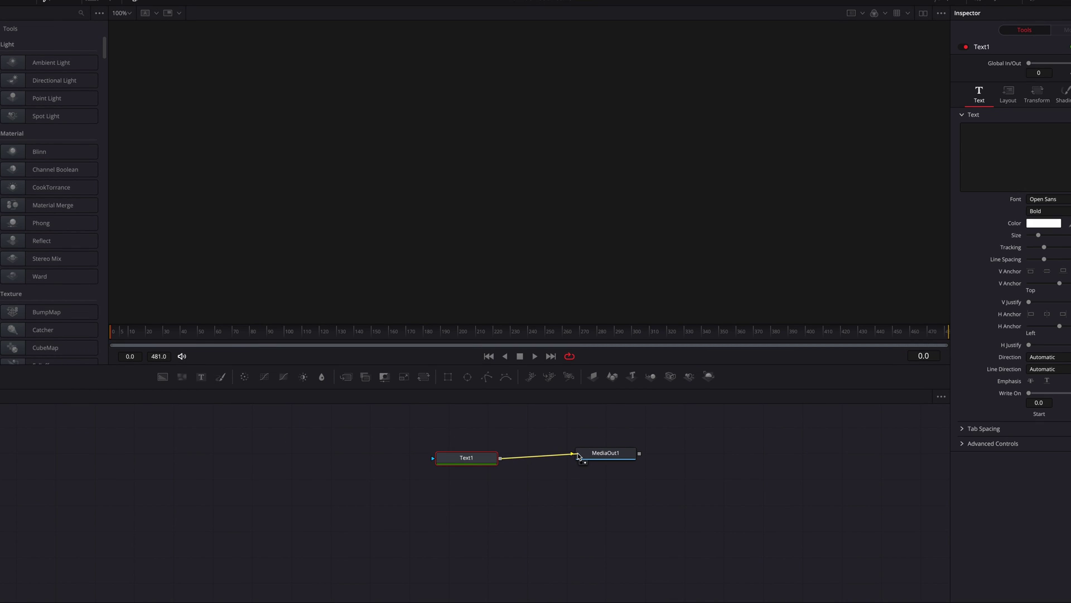
left_click_drag(430, 458, 429, 454)
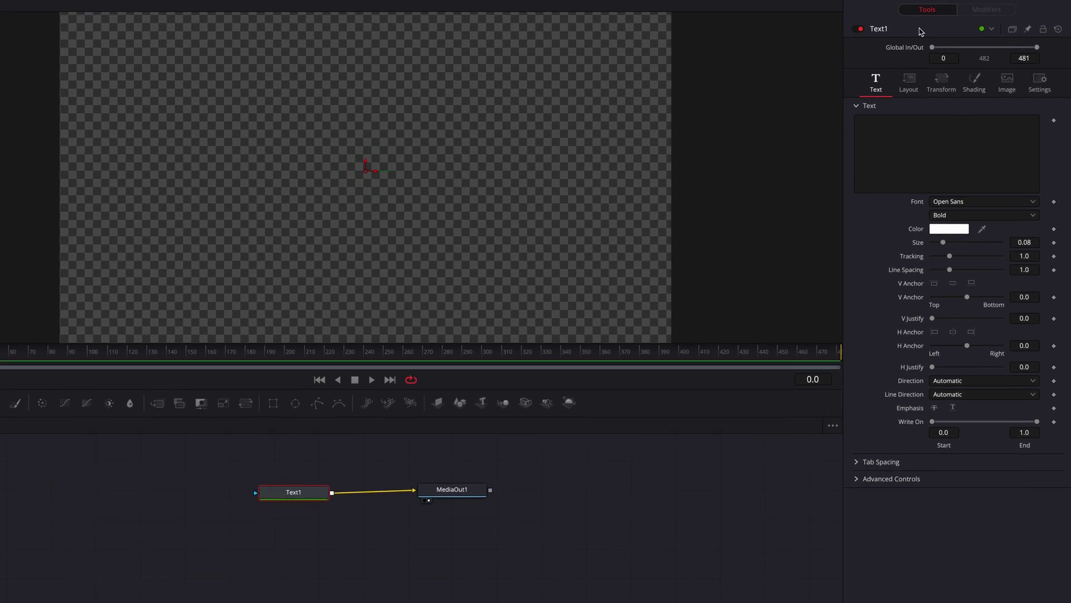
right_click(941, 49)
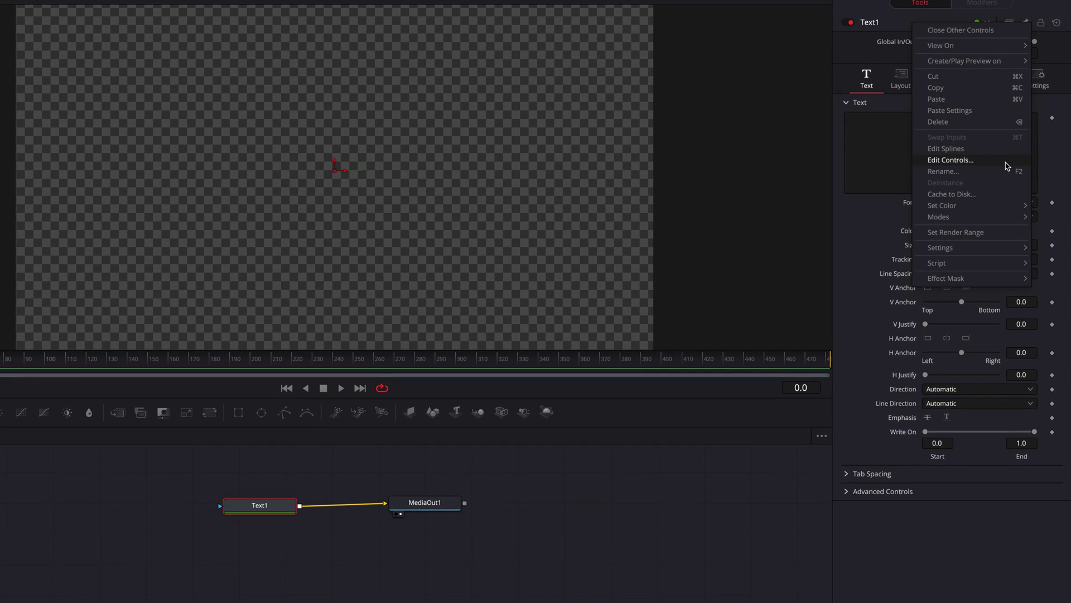
Step: Start a custom control for Text1 named Counter on the Text page
left_click(986, 160)
double_click(345, 173)
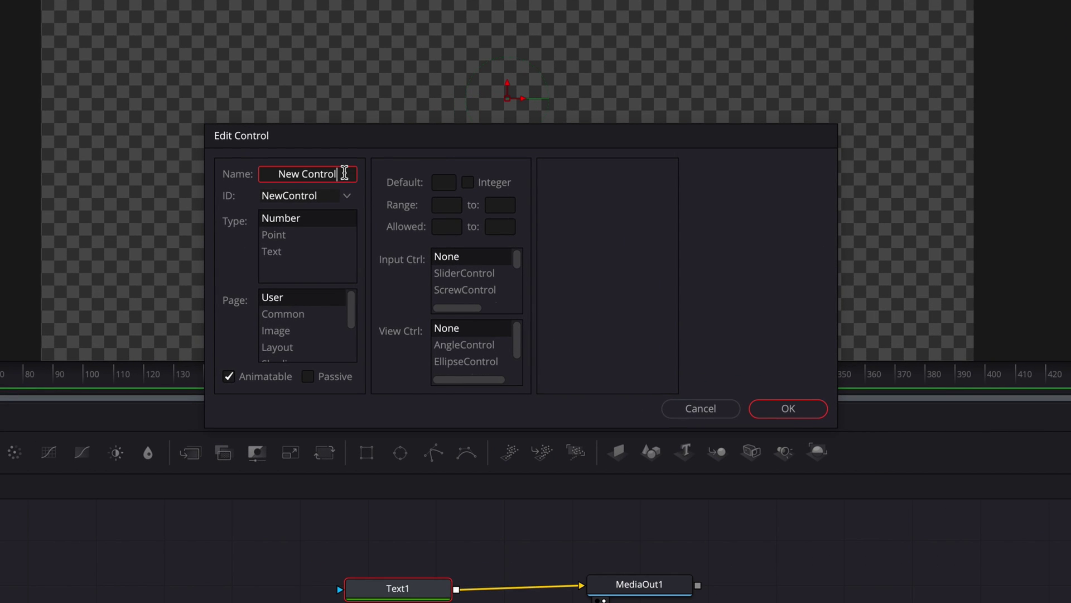
key("BackSpace")
key("BackSpace")
key("BackSpace")
key("BackSpace")
key("BackSpace")
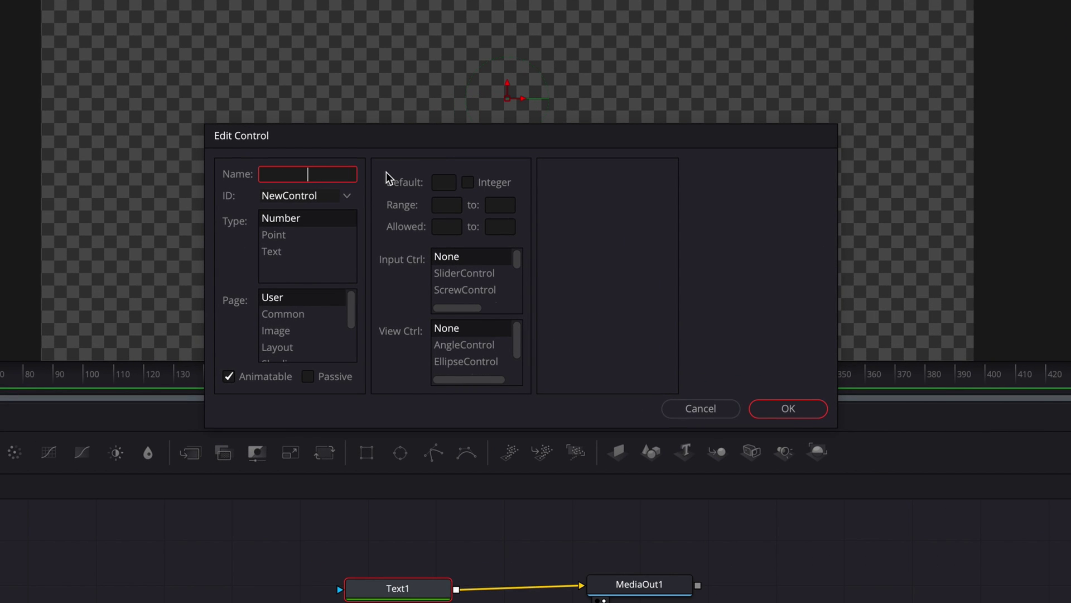
type("Counter")
mouse_move(354, 313)
left_mouse_down()
mouse_move(354, 337)
mouse_move(311, 331)
left_mouse_up()
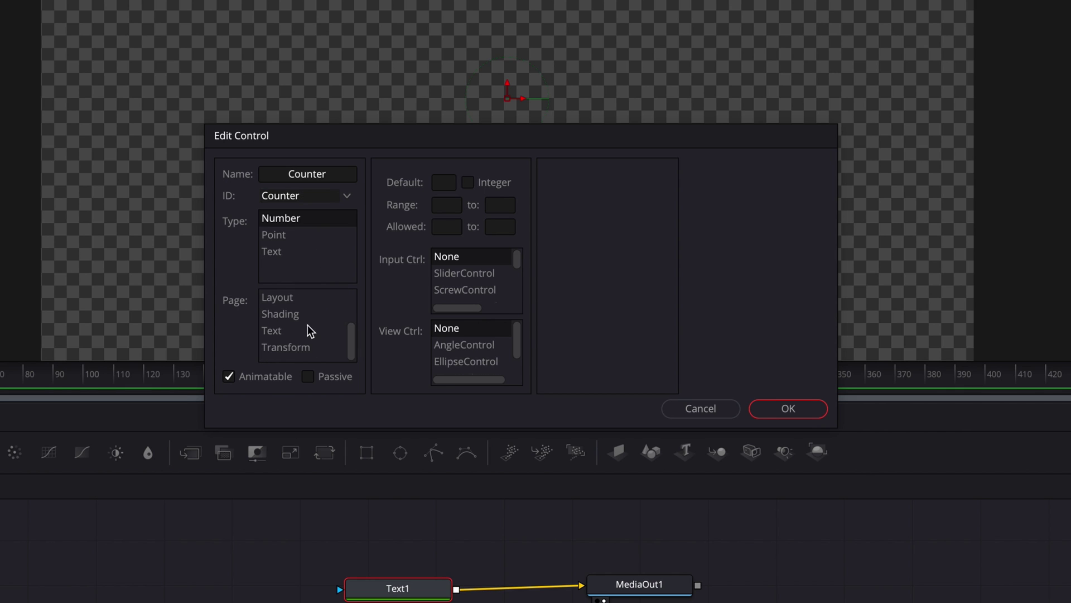
left_click(270, 334)
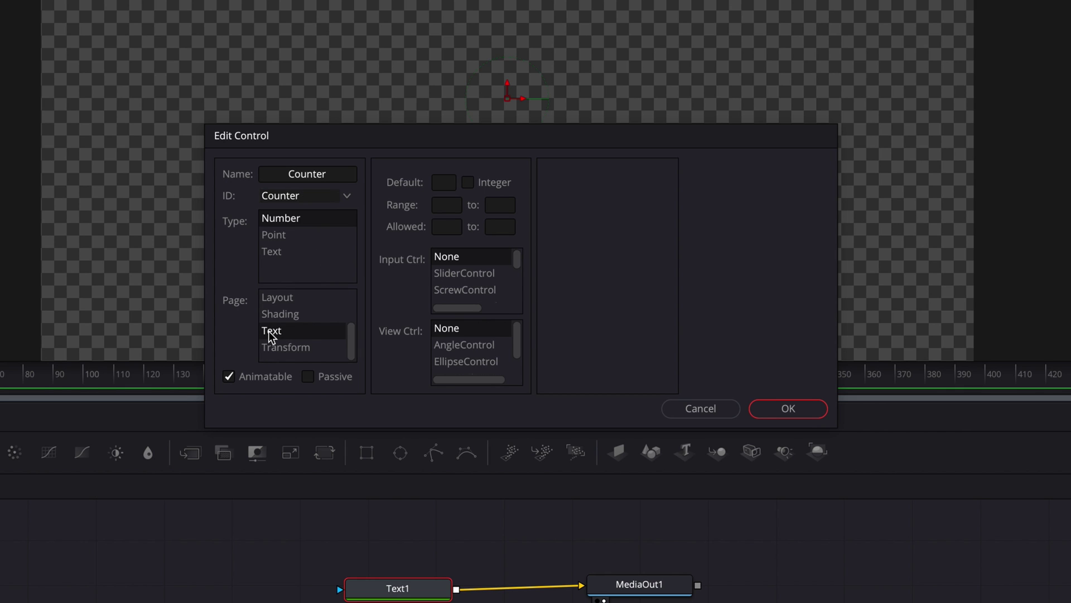
Step: Make Counter an integer slider allowed from 0 to 100000
left_click(494, 277)
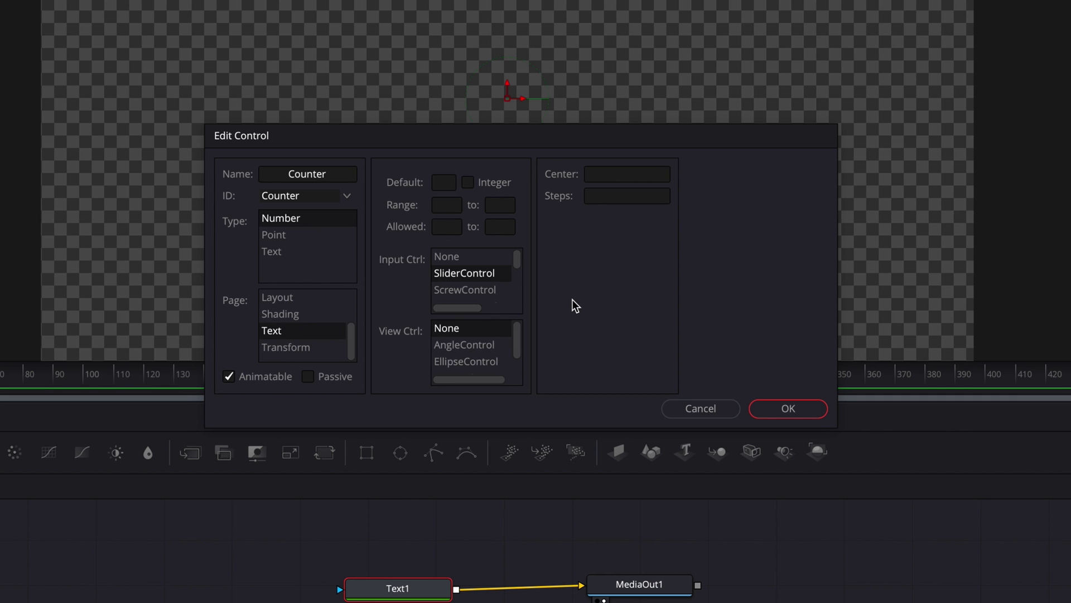
left_click(468, 183)
left_click(458, 232)
type("0")
left_click(500, 228)
type("100000")
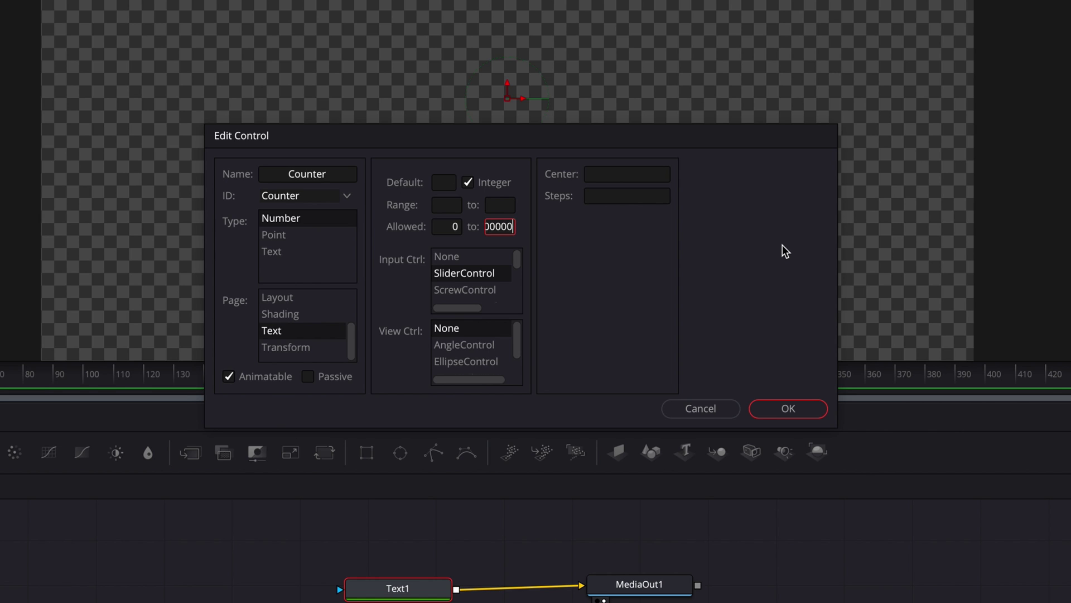
Step: Create the Counter control and keyframe it at 0 on the first frame
left_click(793, 412)
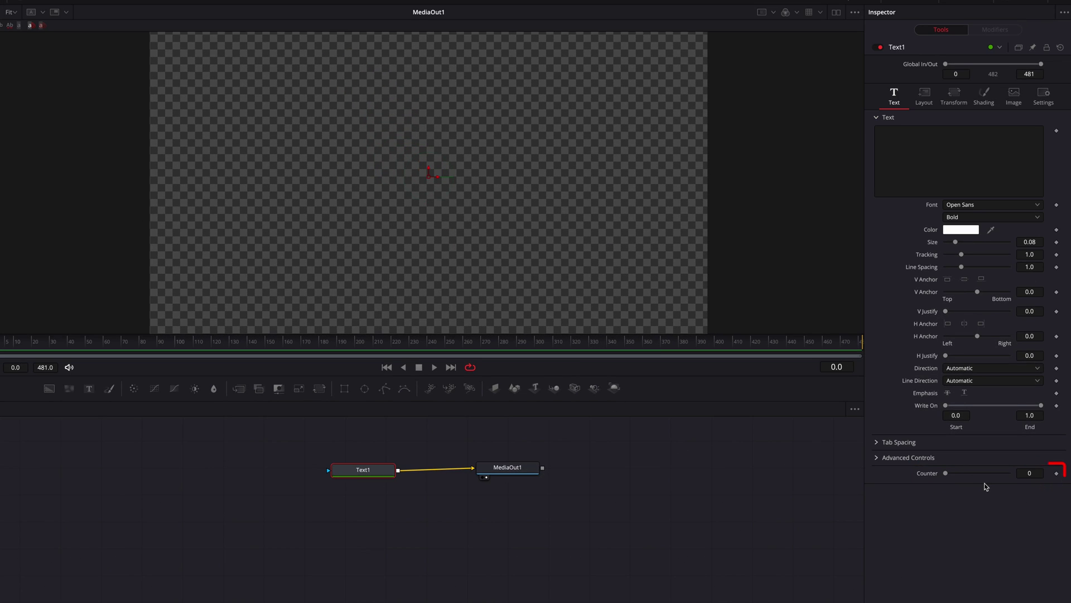
left_click_drag(945, 473, 1007, 484)
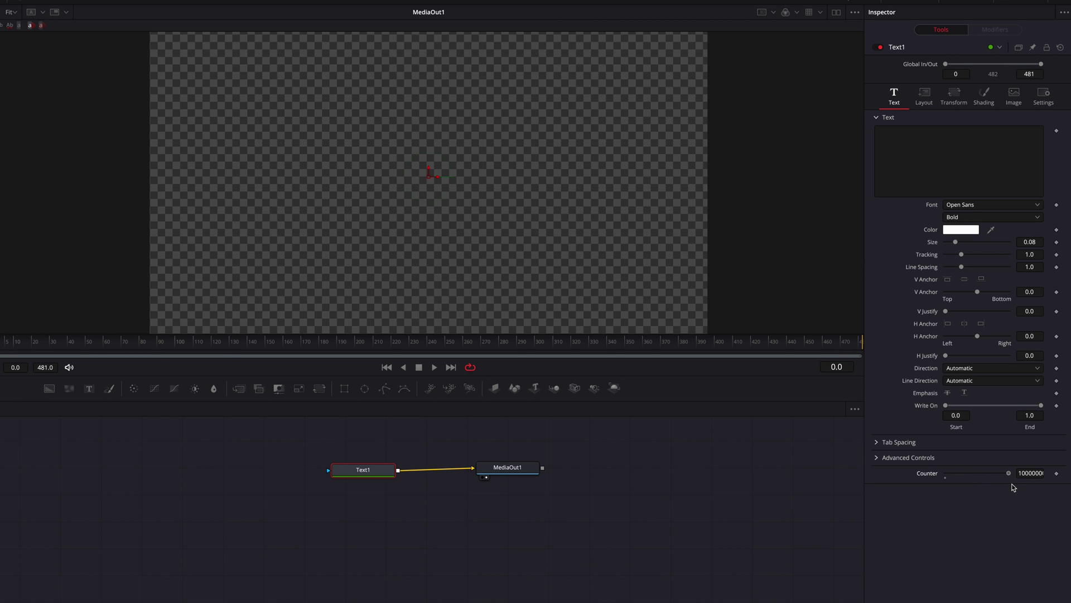
left_click_drag(972, 477, 947, 474)
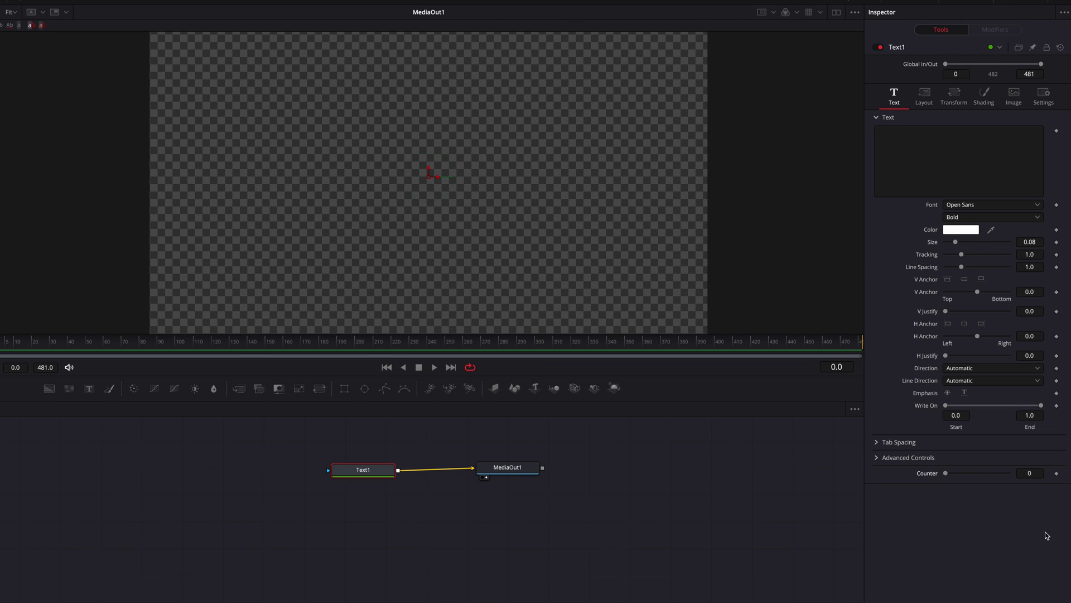
left_click(1056, 474)
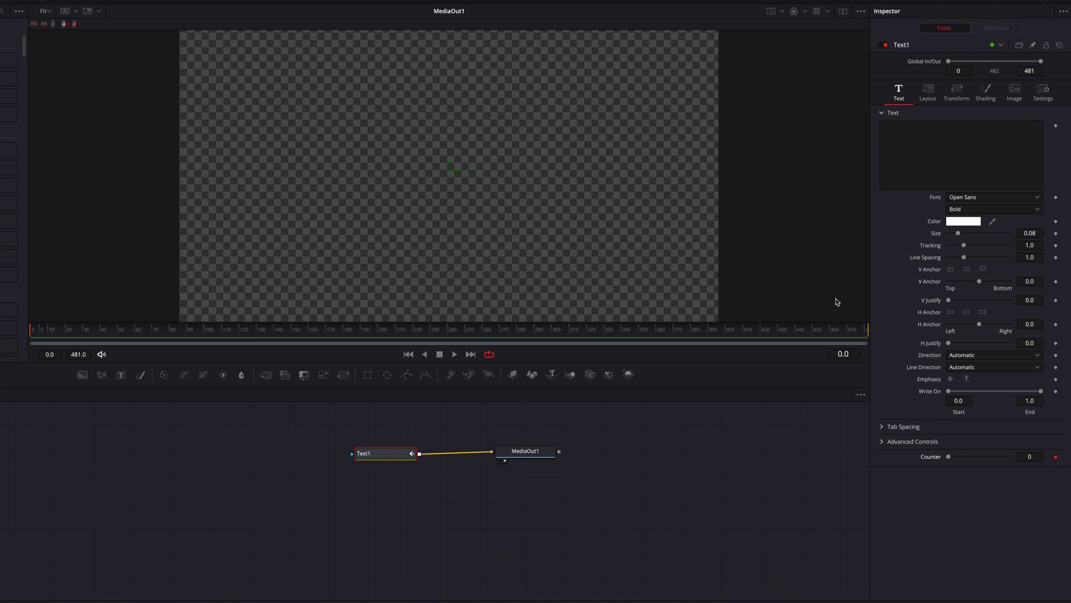
Step: At frame 480, set Counter to 7654321
left_click_drag(824, 333, 866, 334)
left_click(1031, 456)
type("7654321")
key("Return")
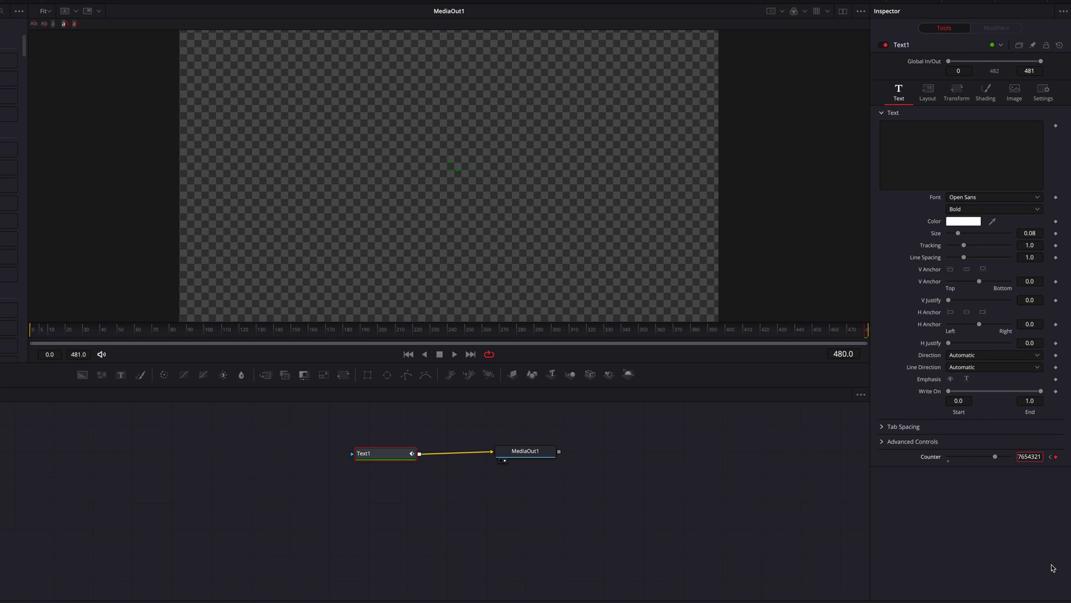
left_click(970, 537)
Step: Drive Text1's text with an expression beginning string.sub(Counter,-7,-7) followed by a comma
right_click(915, 140)
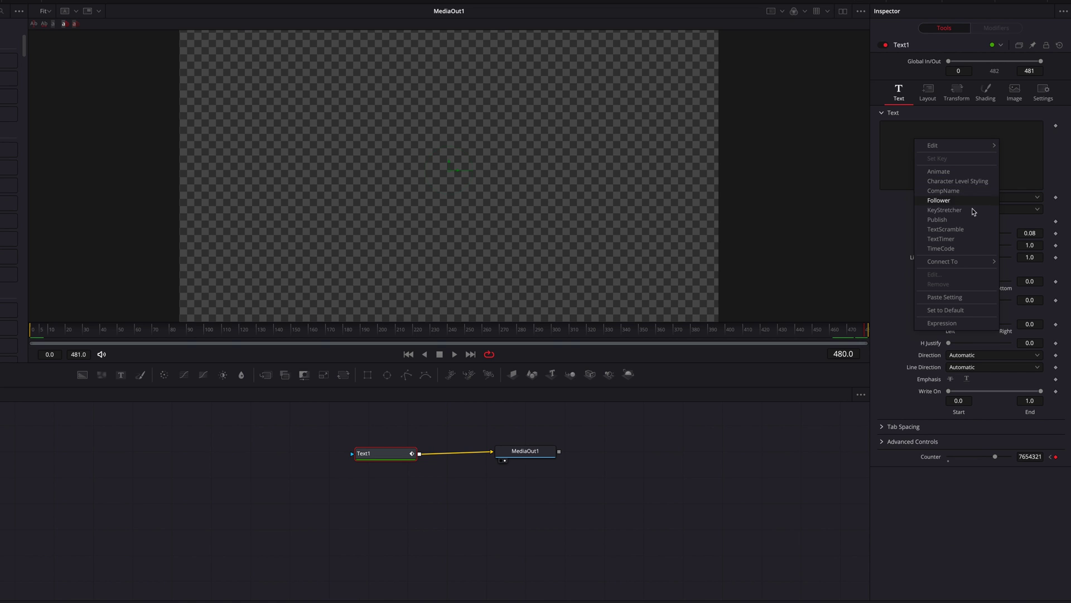
left_click(976, 323)
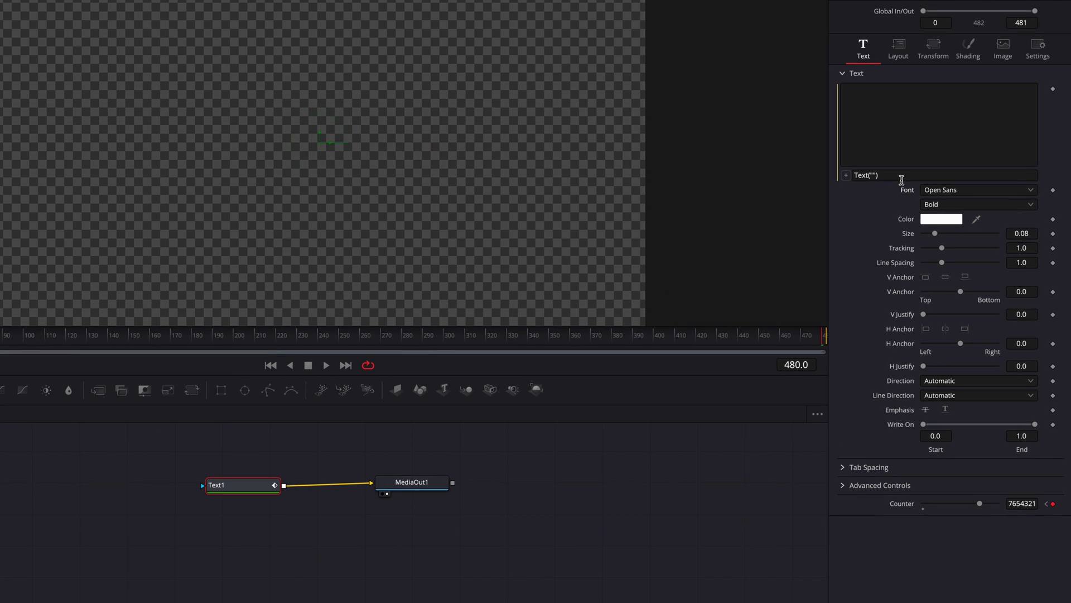
left_click(918, 174)
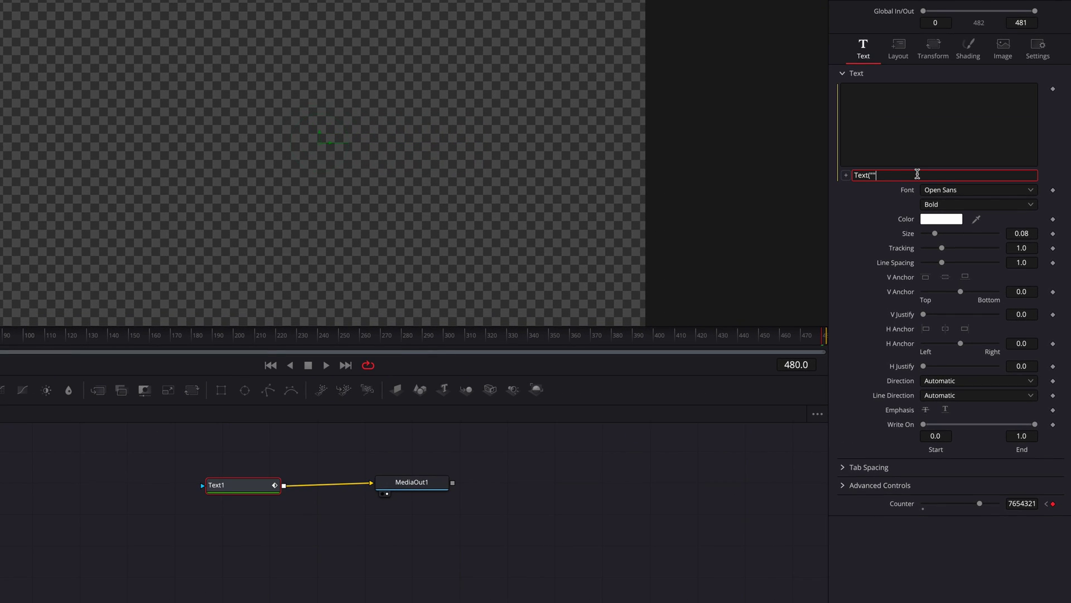
key("BackSpace")
key("BackSpace")
key("BackSpace")
key("BackSpace")
key("BackSpace")
key("BackSpace")
key("BackSpace")
type("string.sub(C")
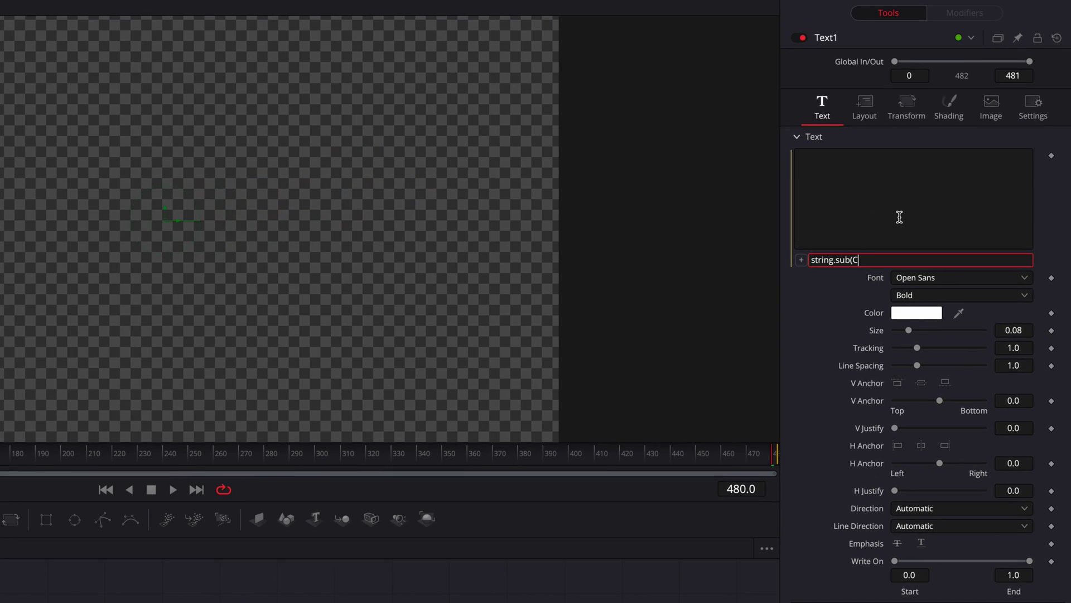
type("ounter,-7,-7)..\",")
key("Return")
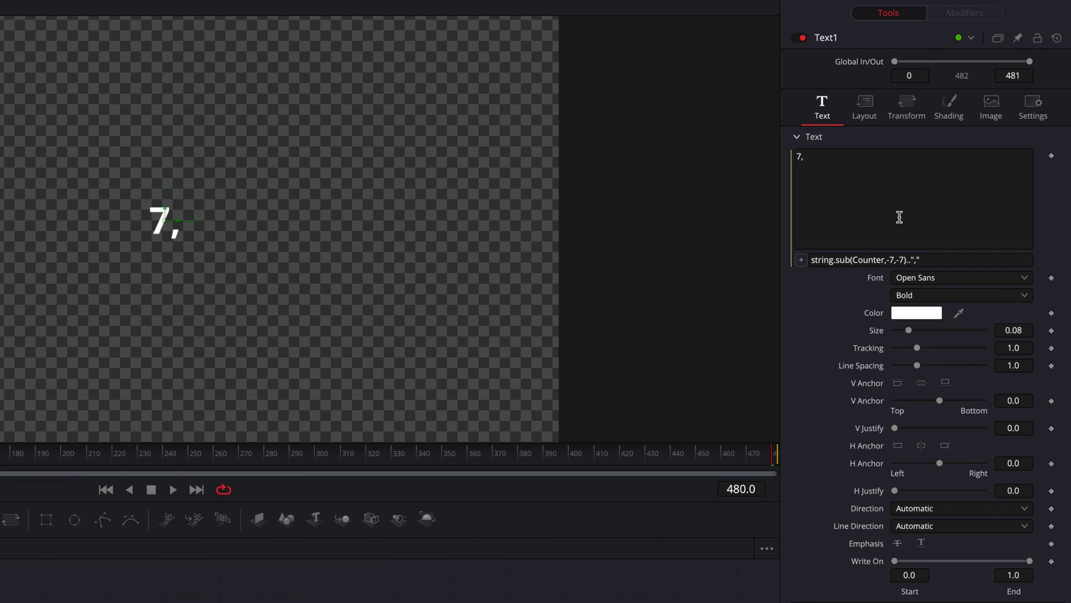
Step: Append string.sub(Counter,-6,-4), a comma, and string.sub(Counter,-3,-1) to the expression
left_click(948, 258)
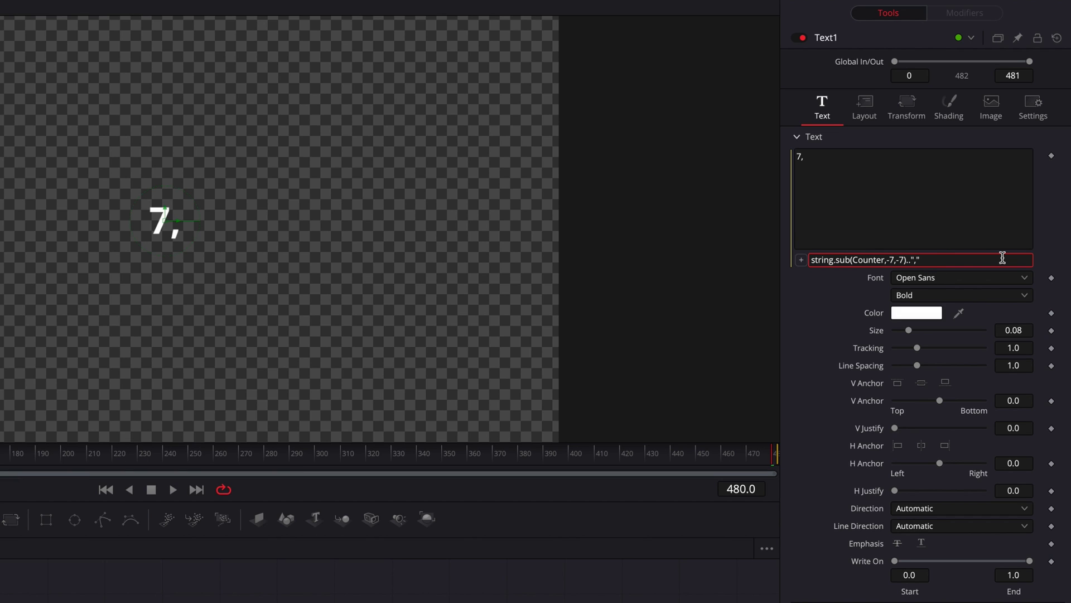
type("..string.sub(Counter,-6,-4)..\",\"")
key("Return")
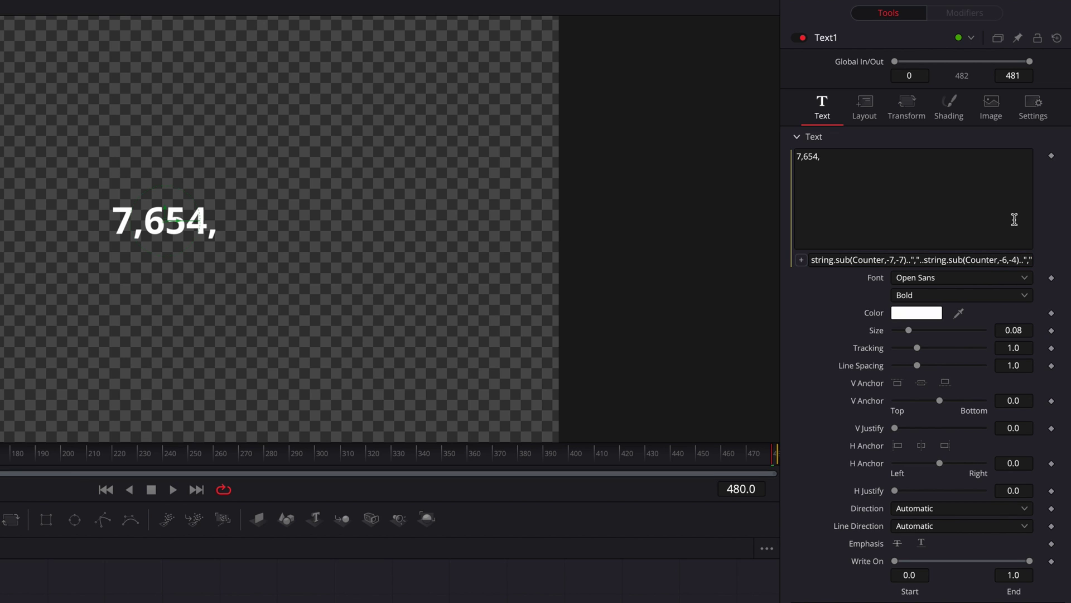
left_click(1024, 260)
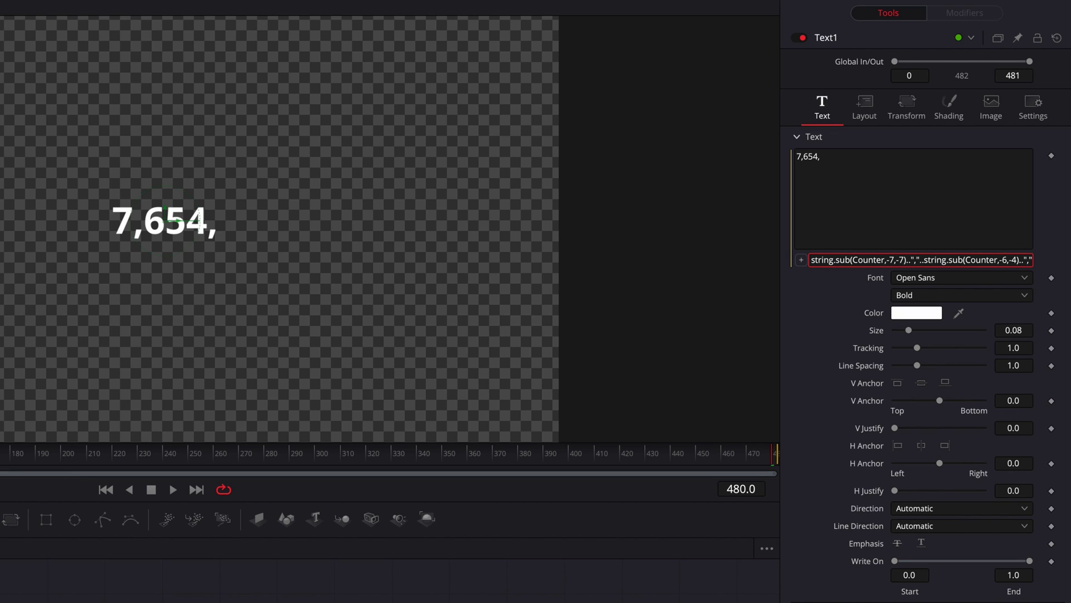
key("End")
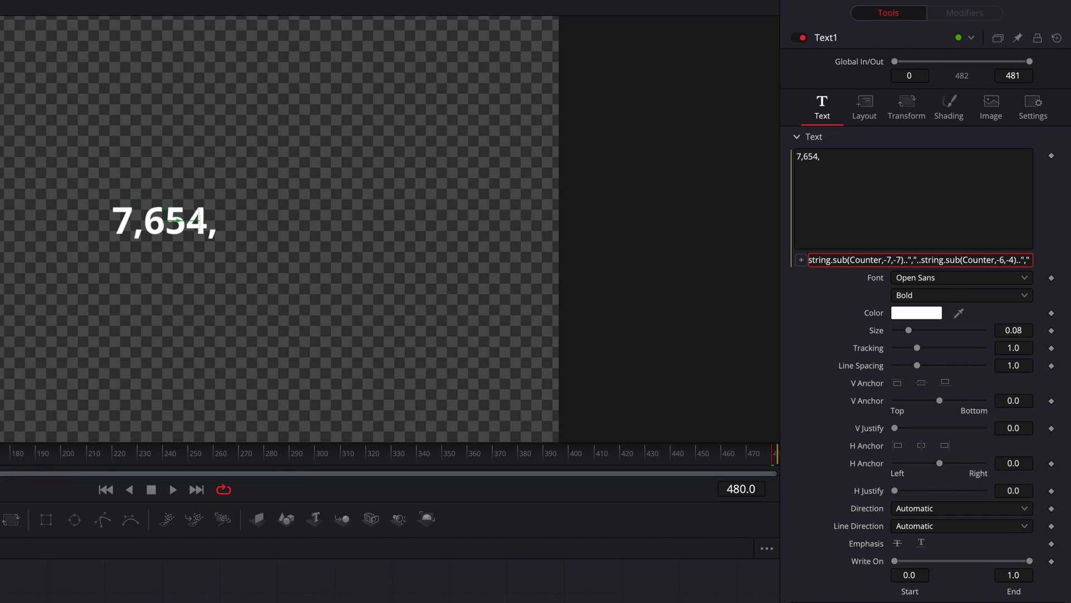
type("..string.sub(")
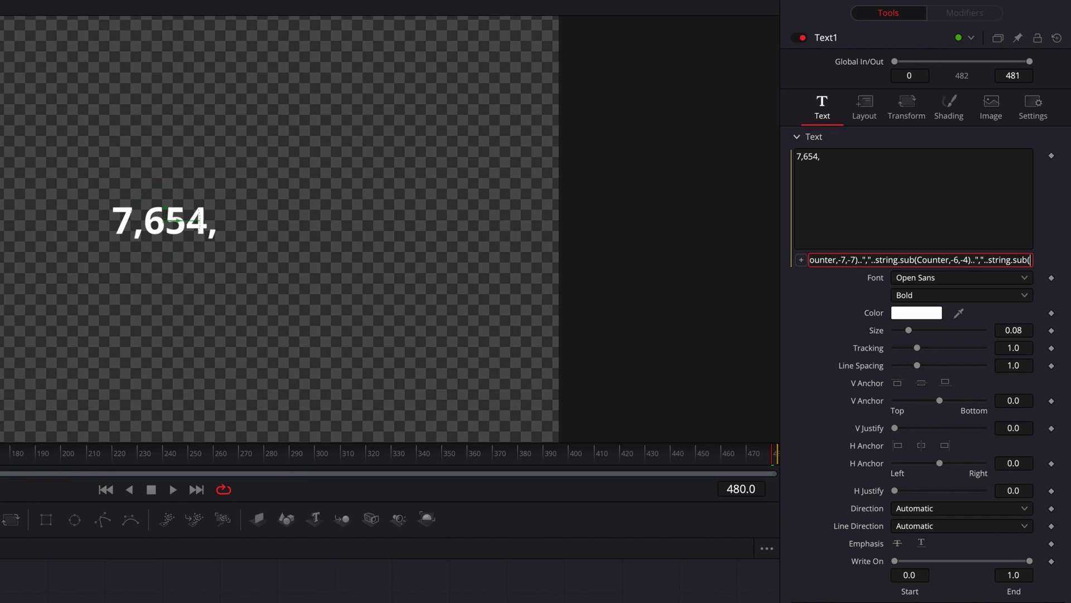
type("Counter,-3,")
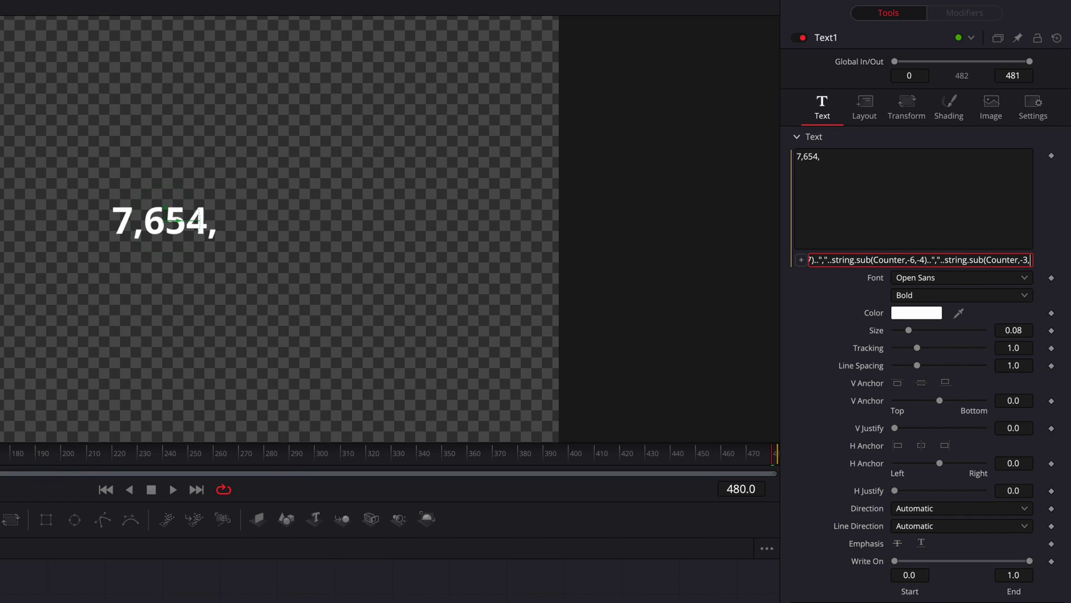
type("-1)")
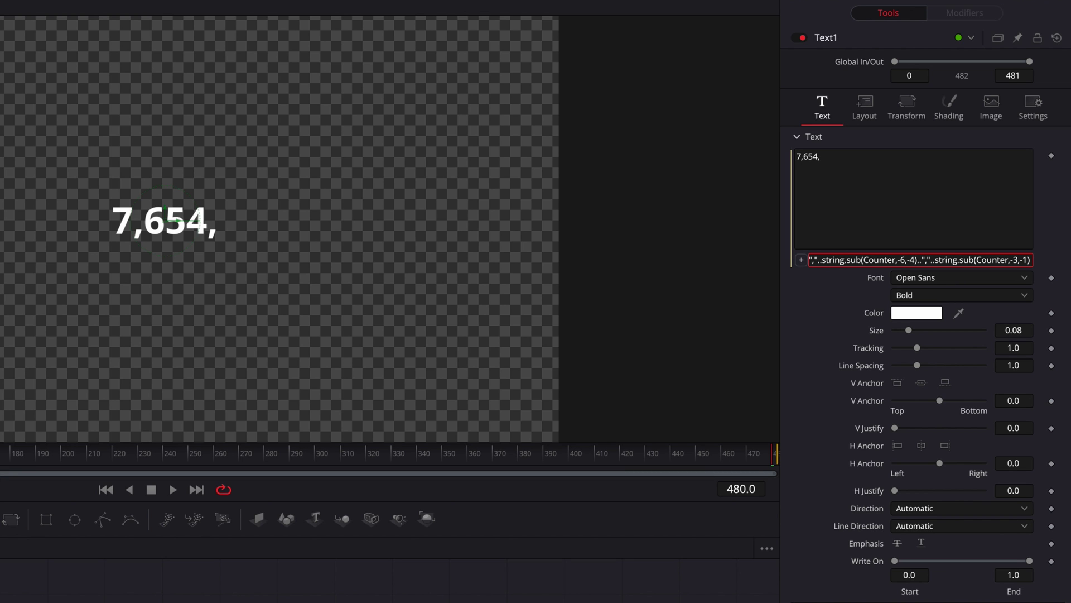
key("Return")
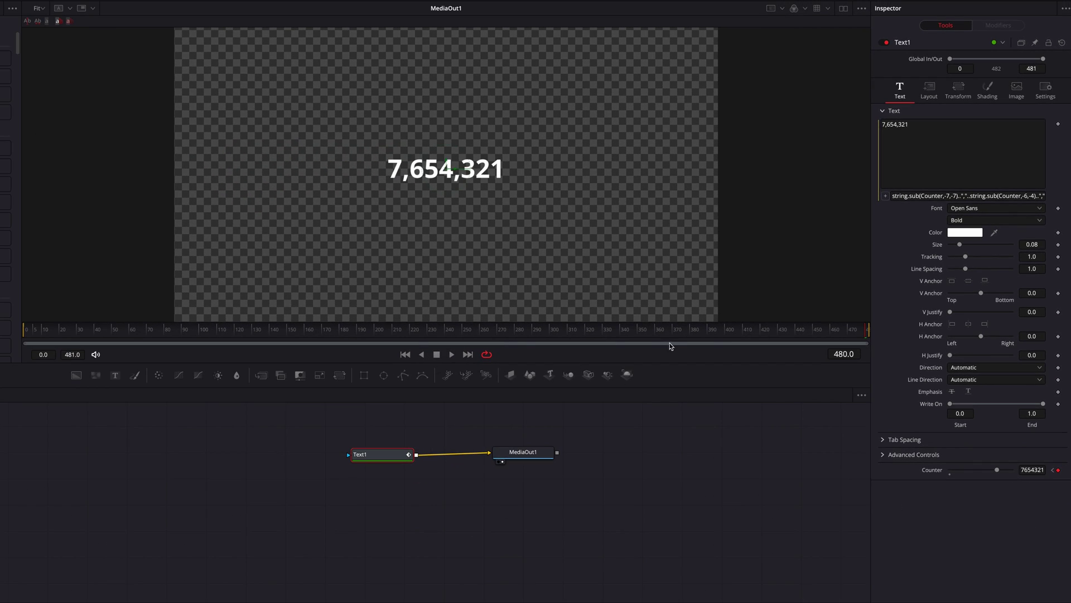
Step: Rewind the composition to frame 0, where the text reads ',,0'
left_click_drag(149, 329, 23, 342)
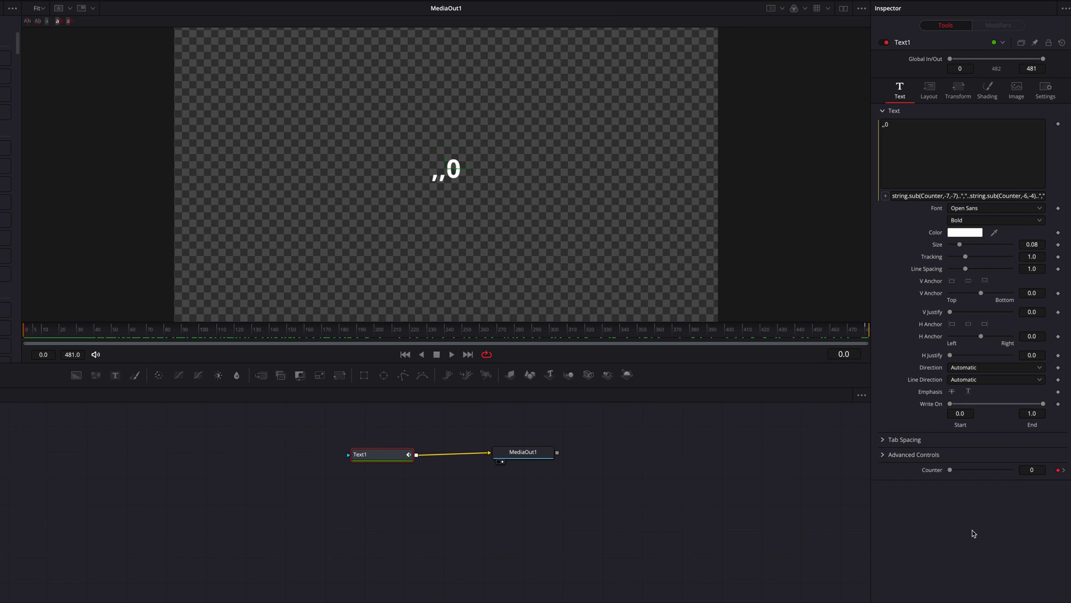
Step: Keyframe Write On and adjust its Start on the first frames to hide leading commas
left_click(1059, 404)
mouse_move(960, 413)
left_mouse_down()
mouse_move(983, 413)
mouse_move(959, 431)
left_mouse_up()
key("Right")
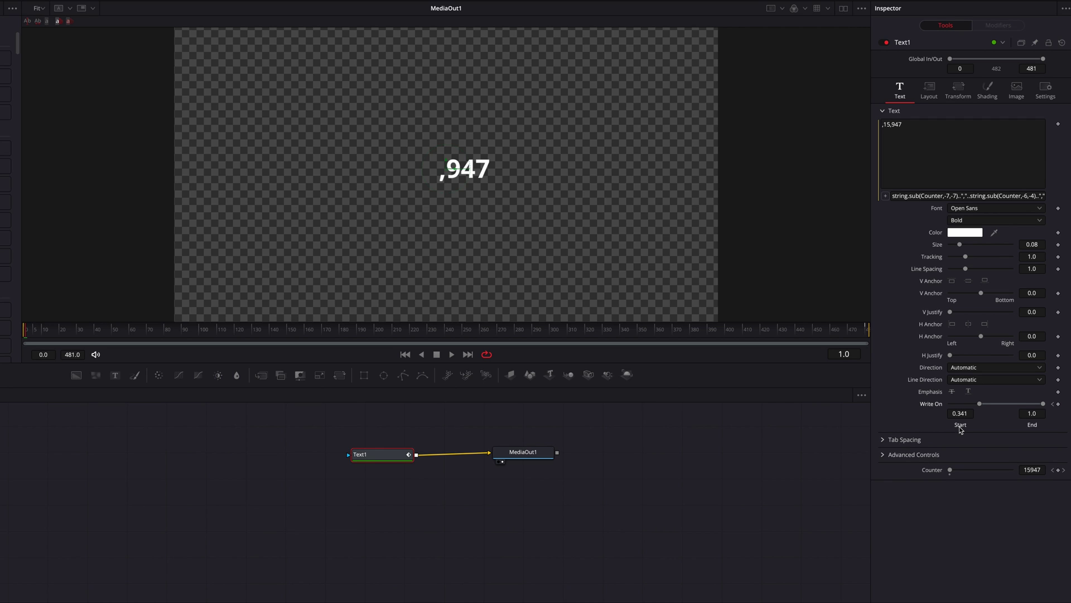
left_click_drag(964, 414, 953, 413)
left_click_drag(952, 414, 951, 413)
Step: Keyframe Write On Start on later frames (111,626, frame 63), then rewind to frame 0
key("Right")
key("Right")
key("Right")
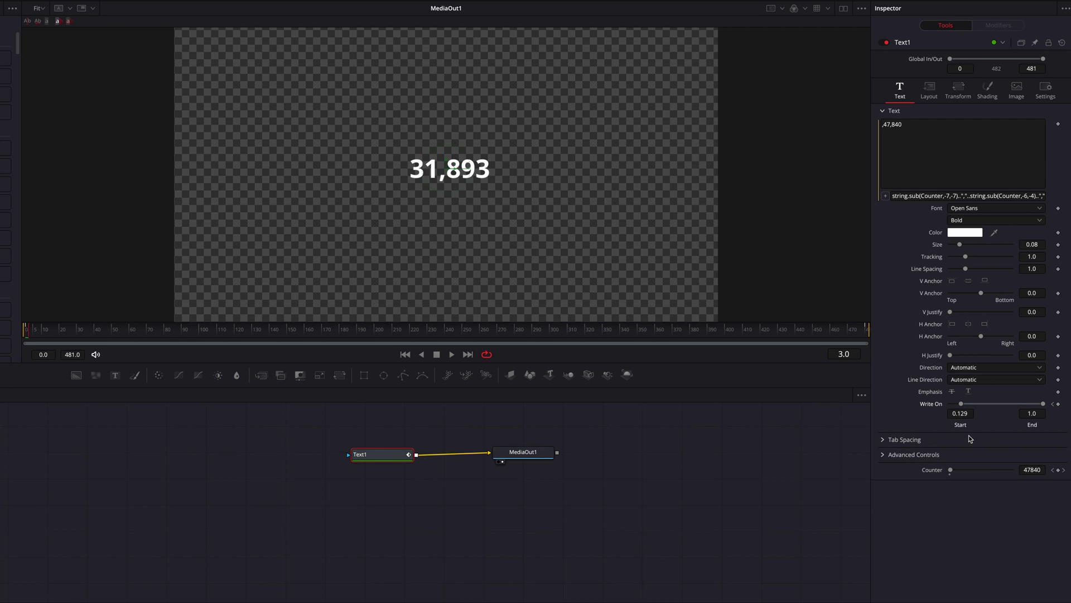
key("Right")
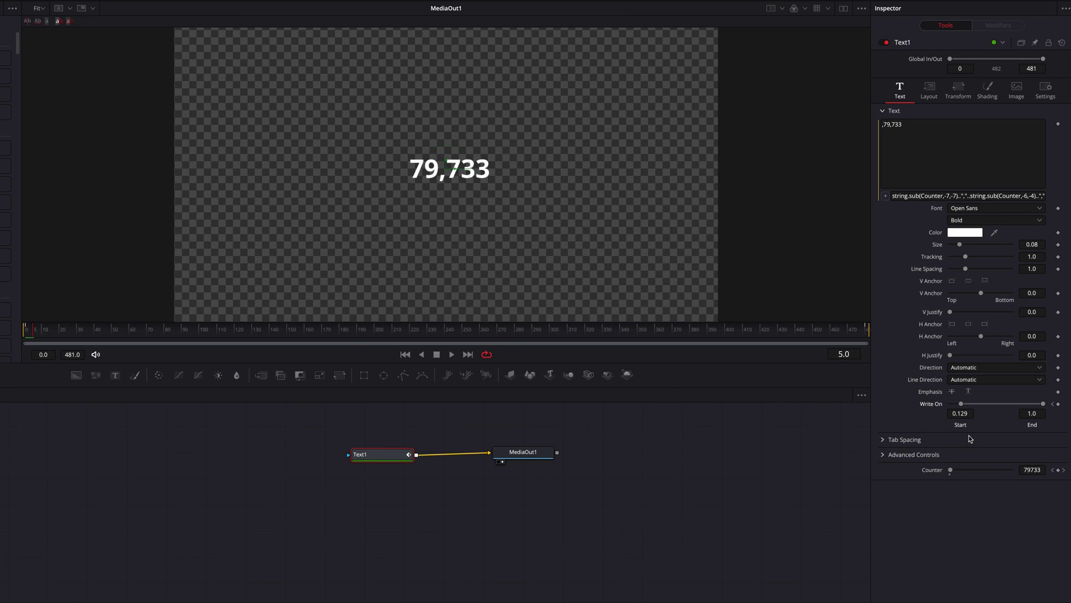
key("Right")
key("Right")
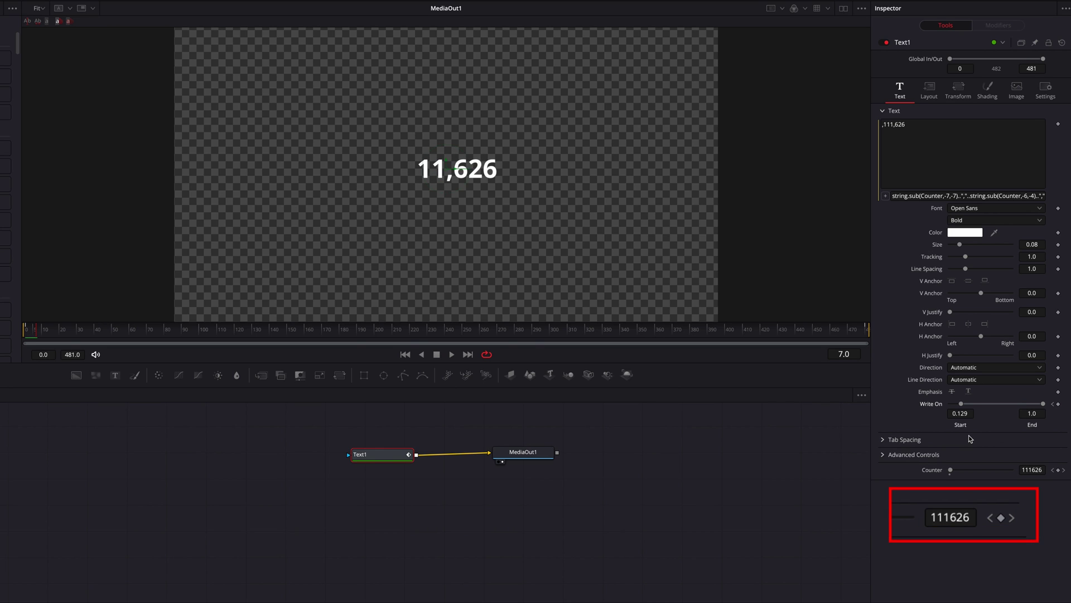
left_click_drag(960, 416, 954, 416)
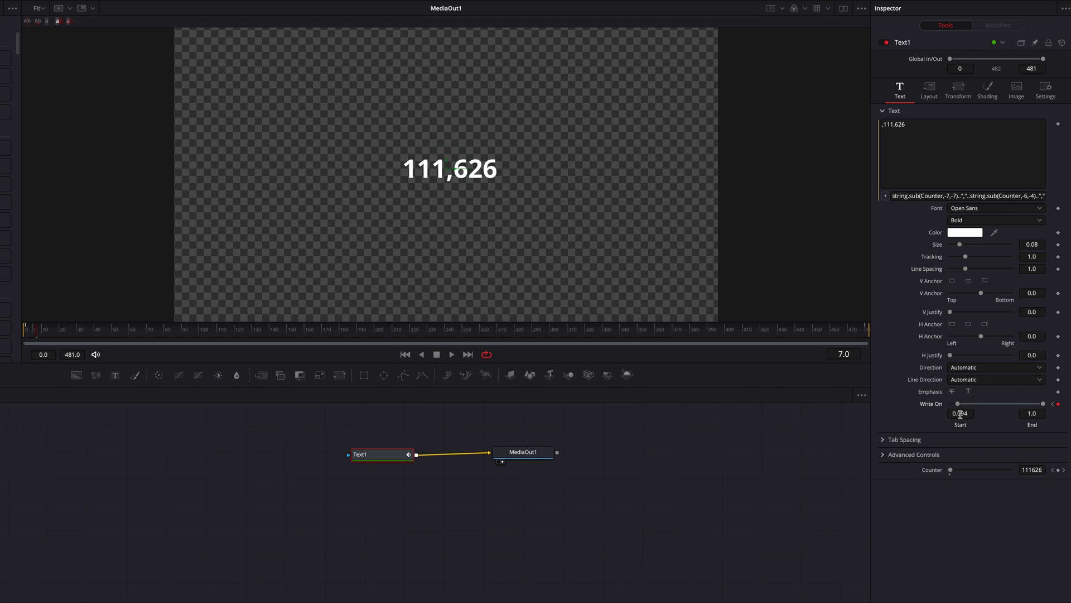
key("Right")
key("space")
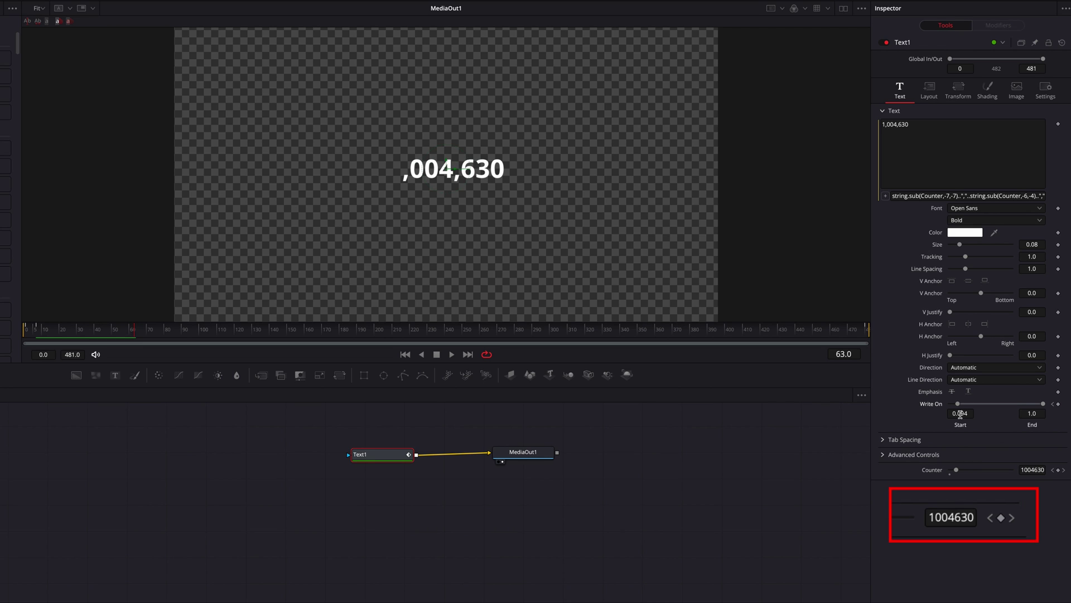
left_click_drag(960, 413, 982, 414)
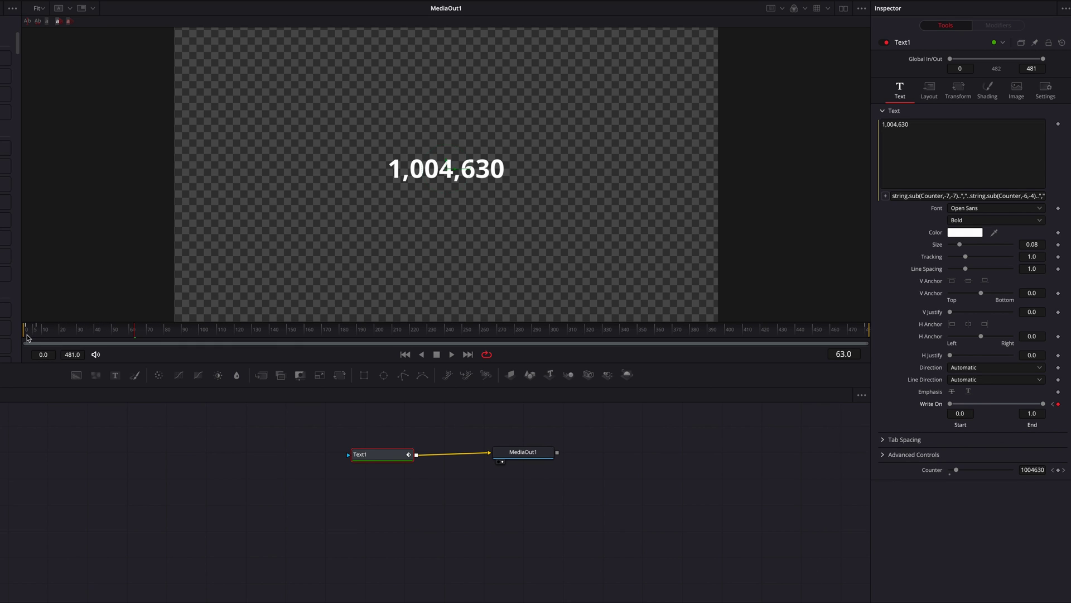
left_click_drag(27, 337, 135, 347)
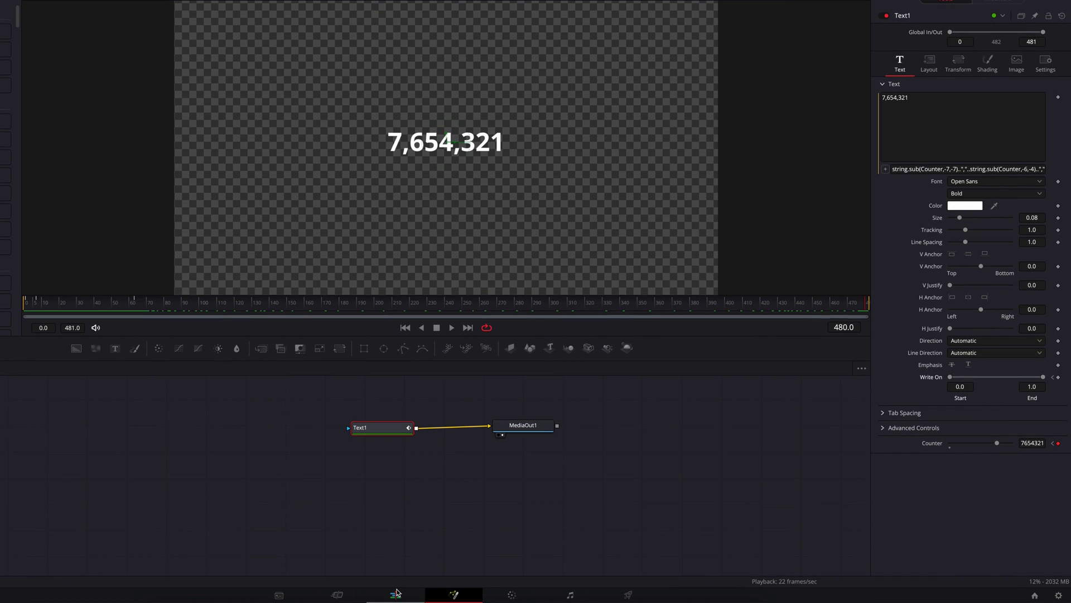
Step: On the Edit page, rewind Timeline 1 and play the counting clip
left_click(396, 594)
left_click_drag(307, 370, 160, 373)
key("space")
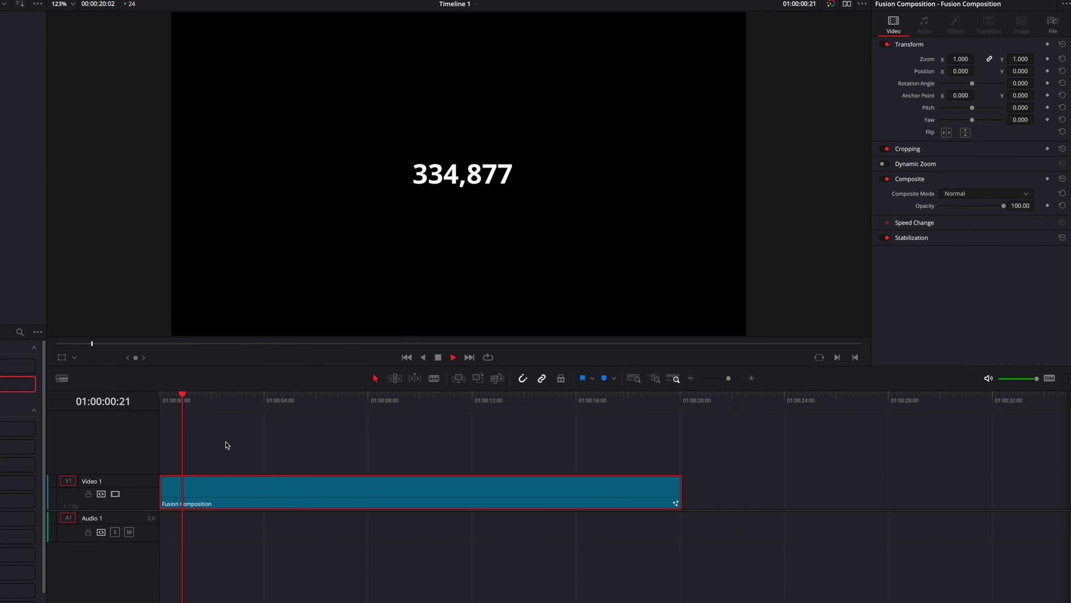